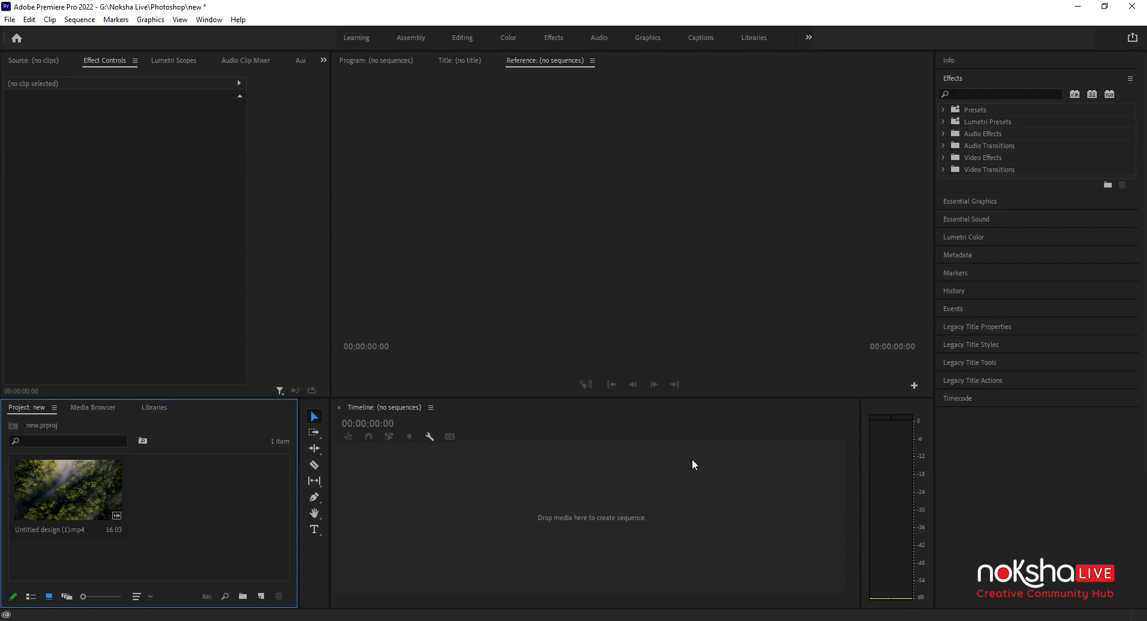
Create a new sequence from the imported clip Untitled design (1).mp4.
click(86, 491)
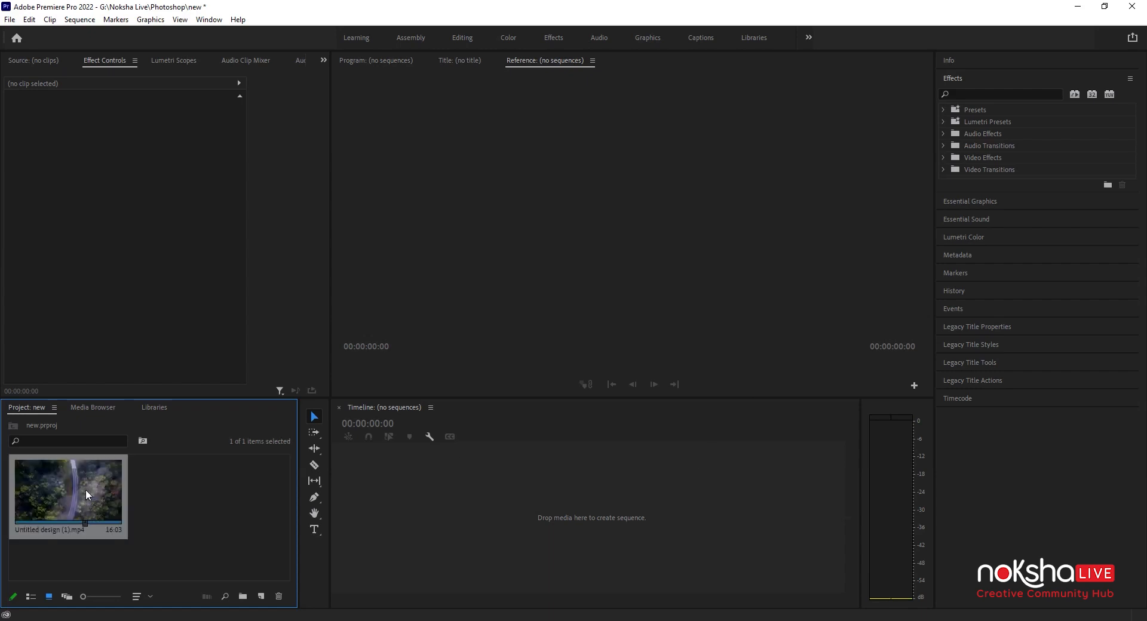
right_click(85, 489)
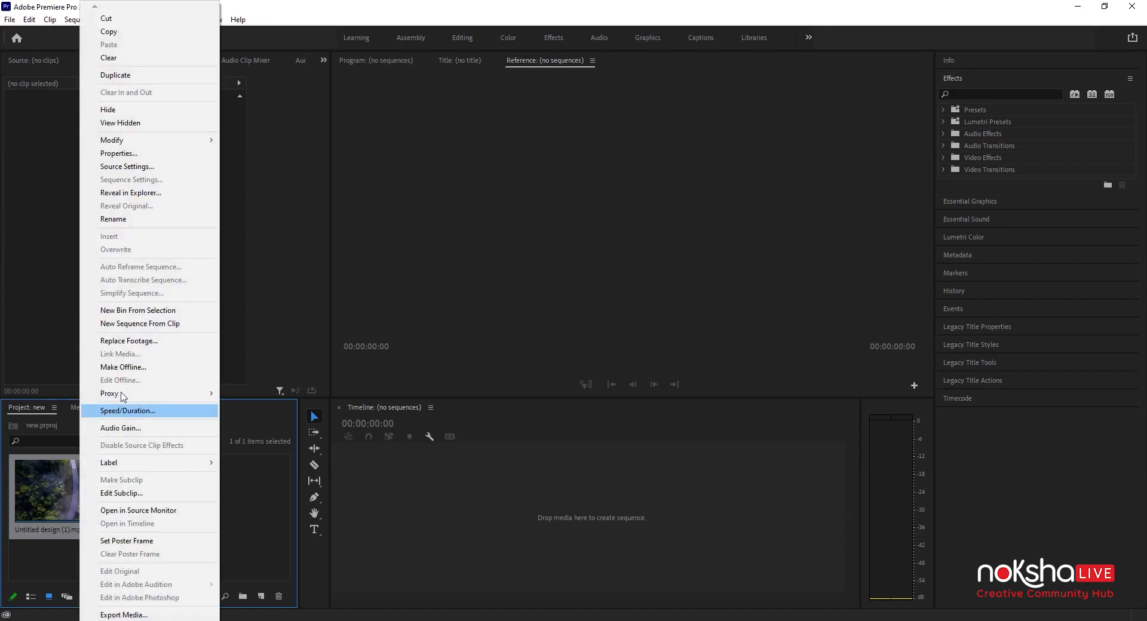
click(140, 328)
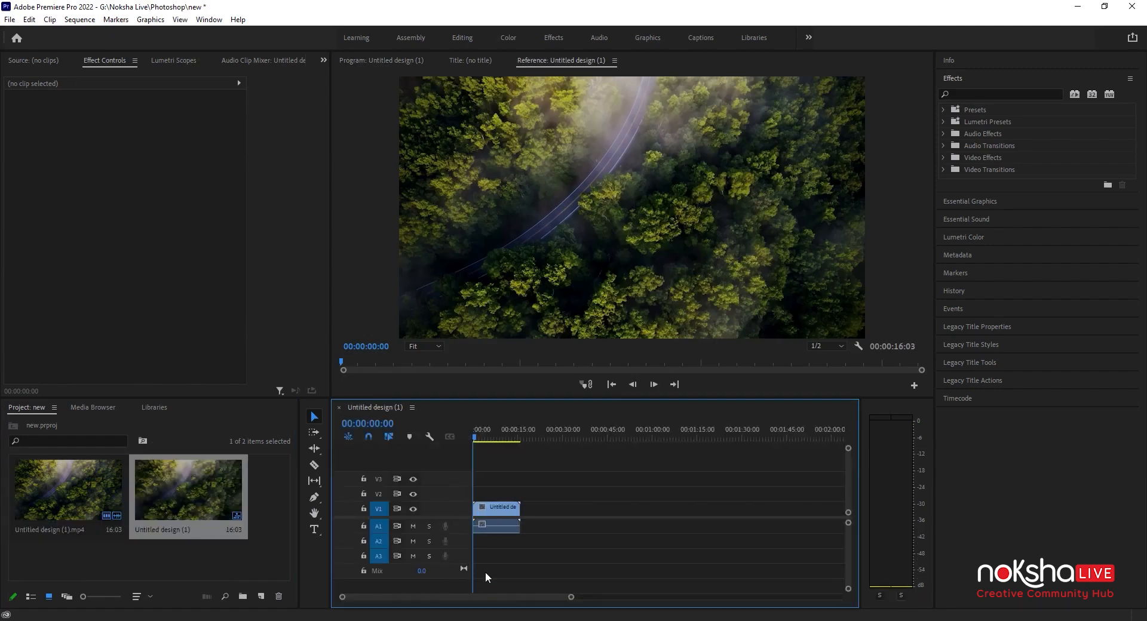
Enlarge the A1 audio track and play the opening of the sequence.
drag(573, 597, 482, 604)
drag(457, 538, 456, 561)
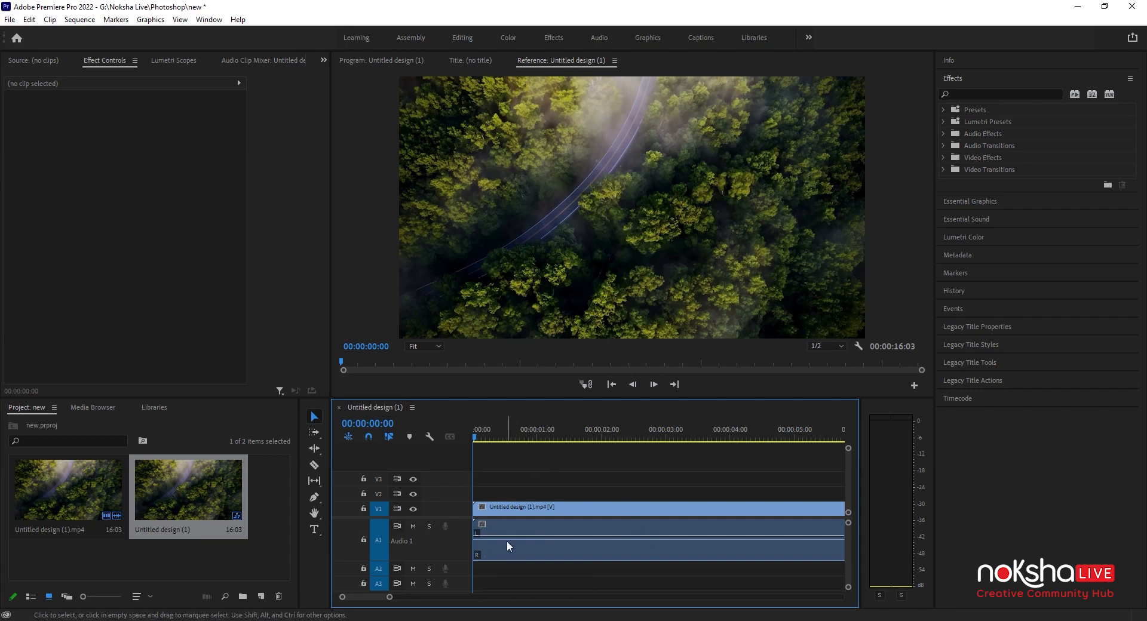
key(space)
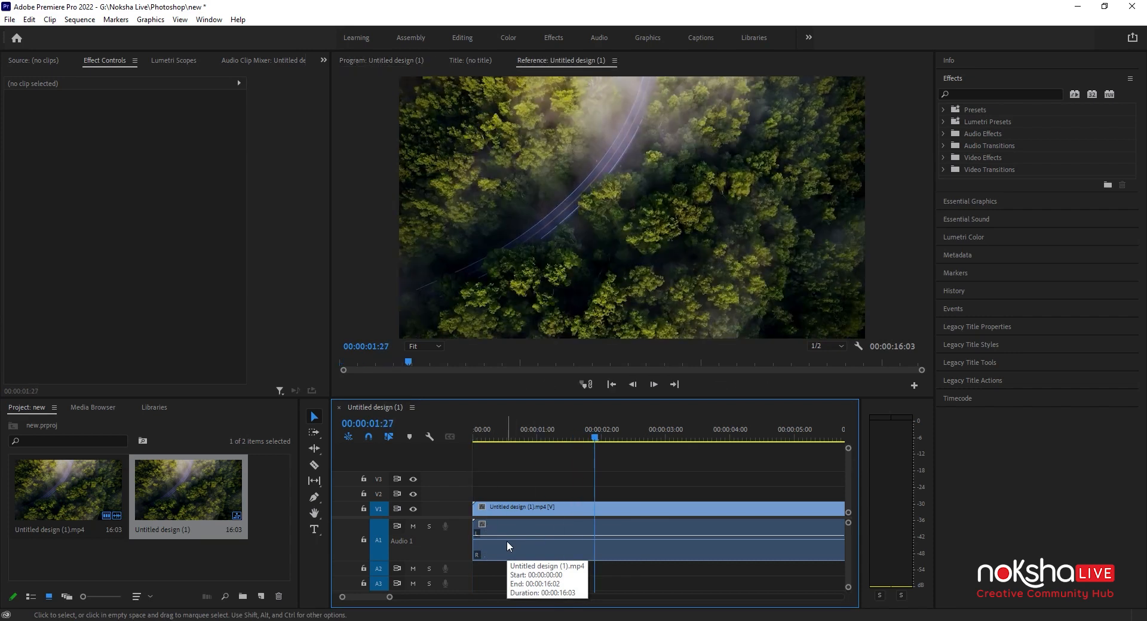
Unlink the audio from the video of Untitled design (1).mp4 and delete the audio clip from track A1.
click(541, 508)
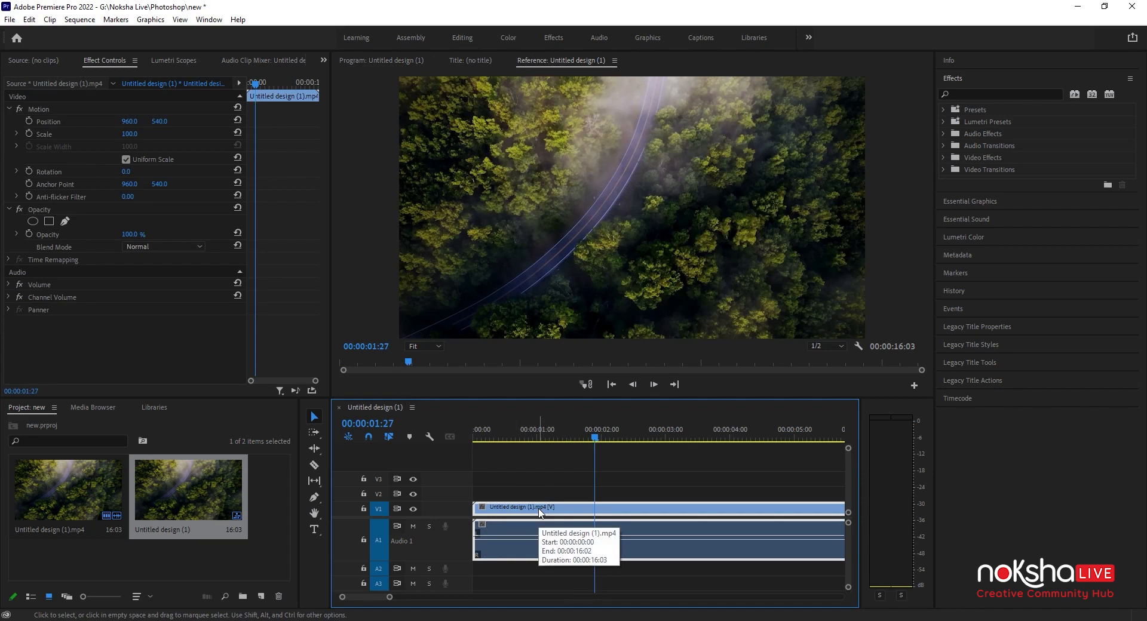
right_click(540, 513)
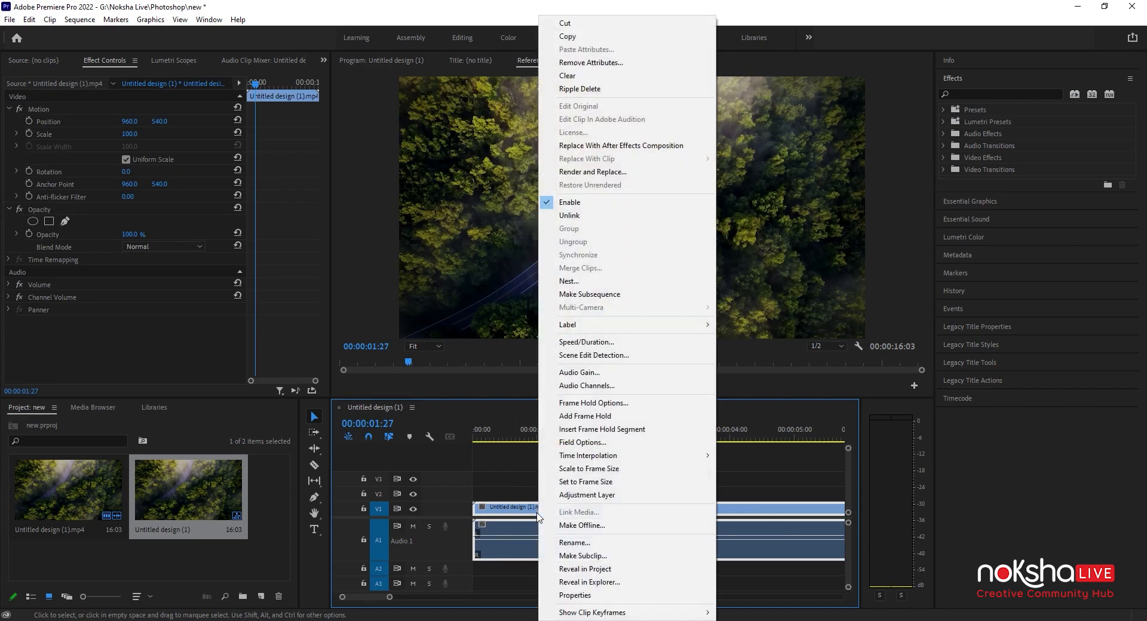
click(583, 219)
click(572, 482)
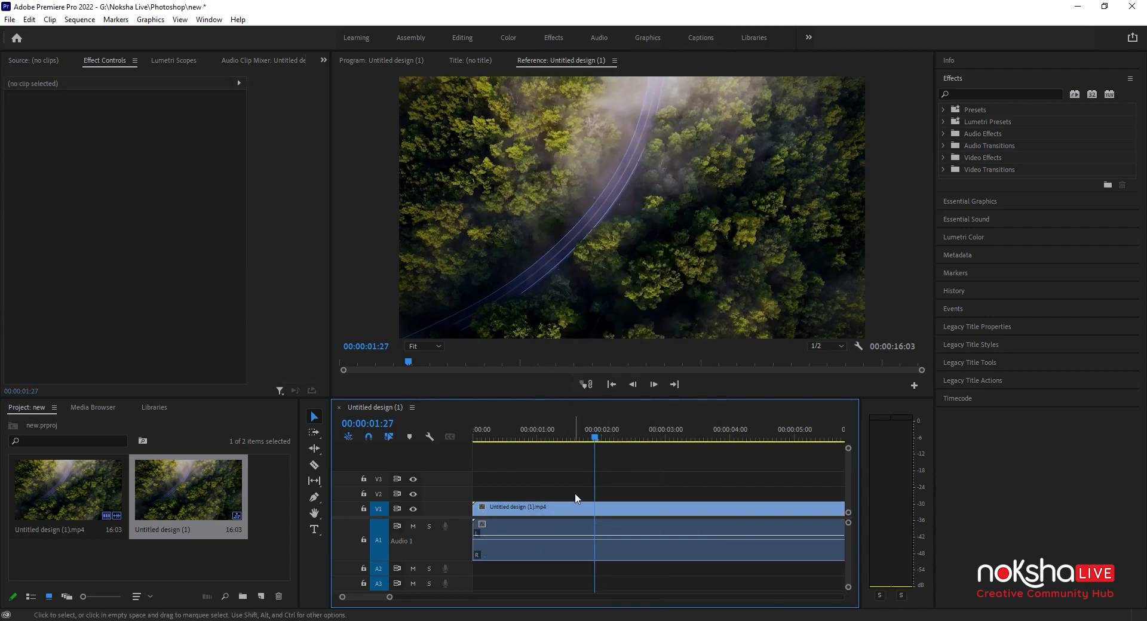
click(579, 510)
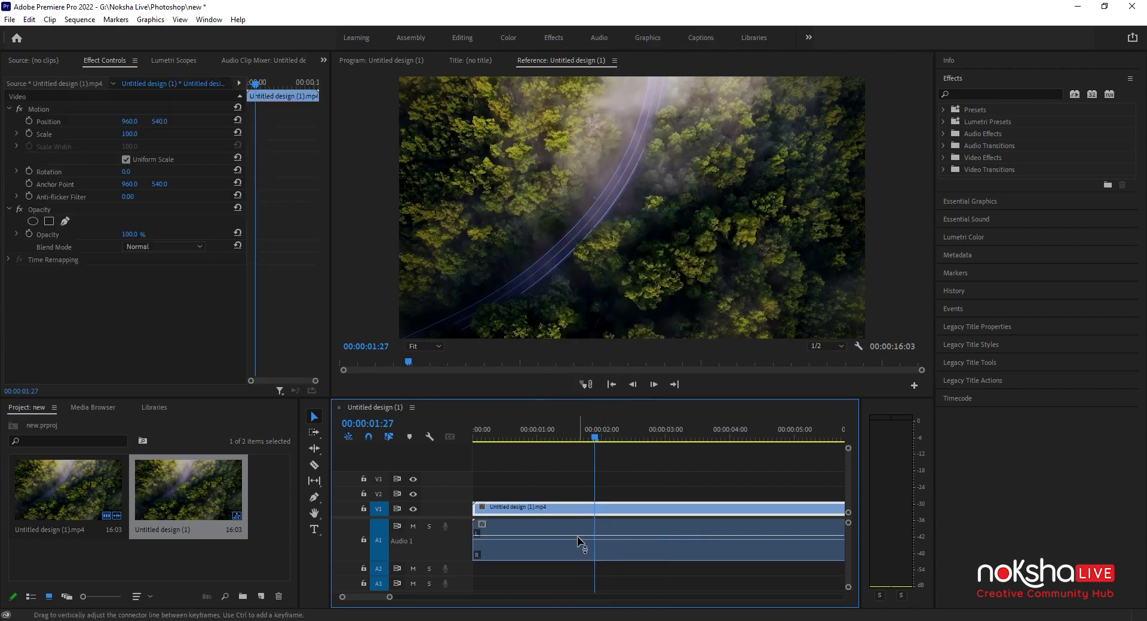
click(576, 539)
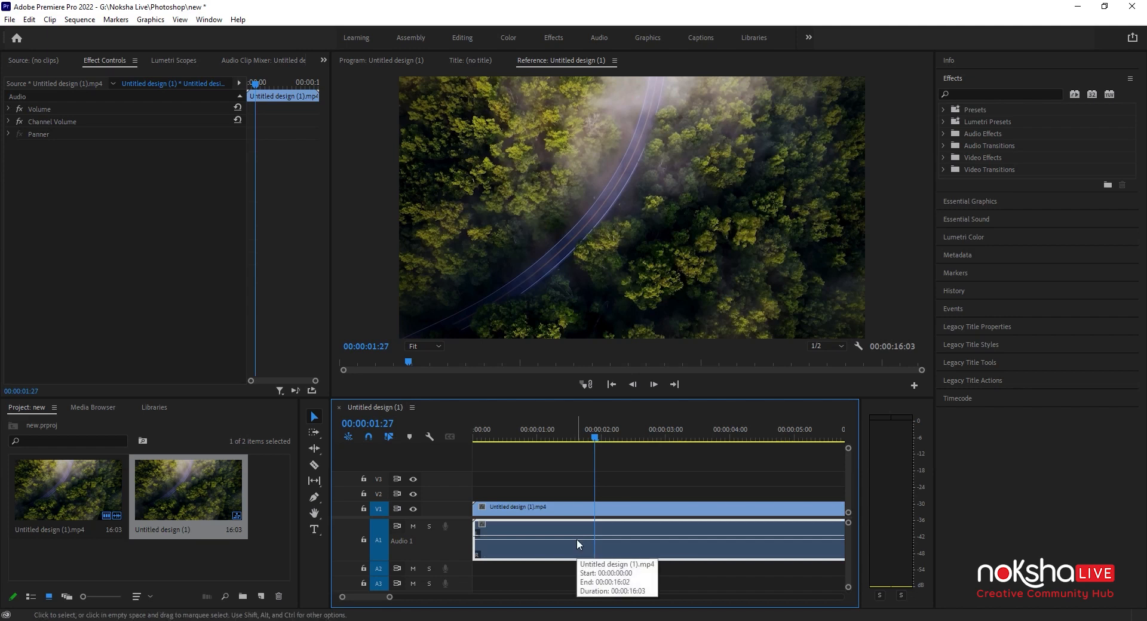
key(Delete)
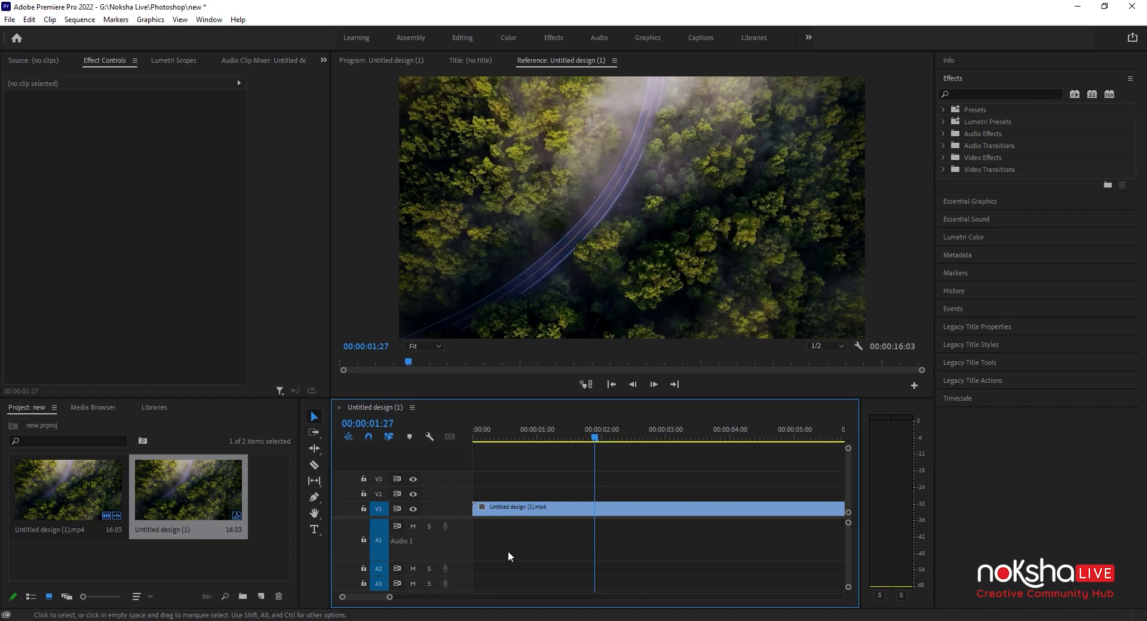
Import the audio file v Cut (enhanced) from Downloads and place it on track A1 at the start of the sequence.
click(252, 558)
double_click(252, 558)
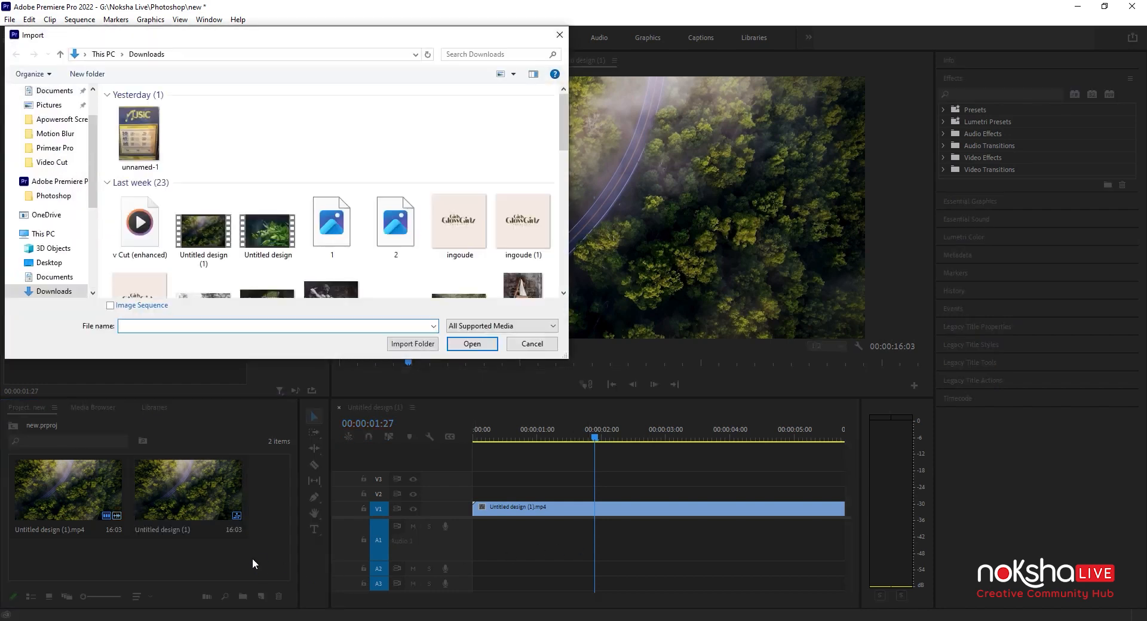
click(132, 237)
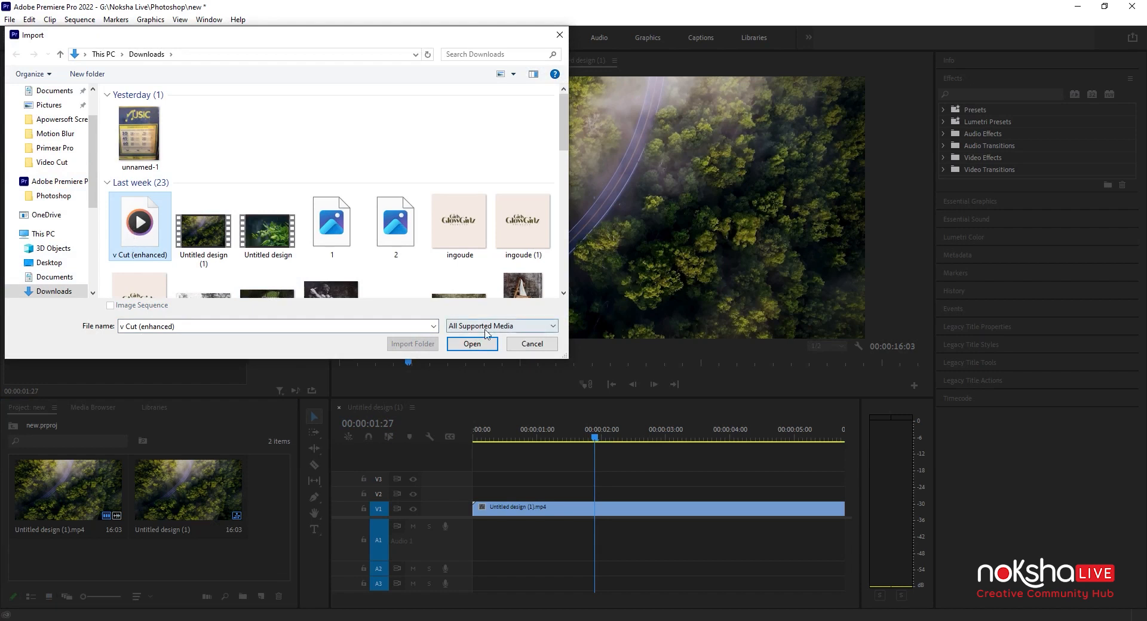
click(471, 344)
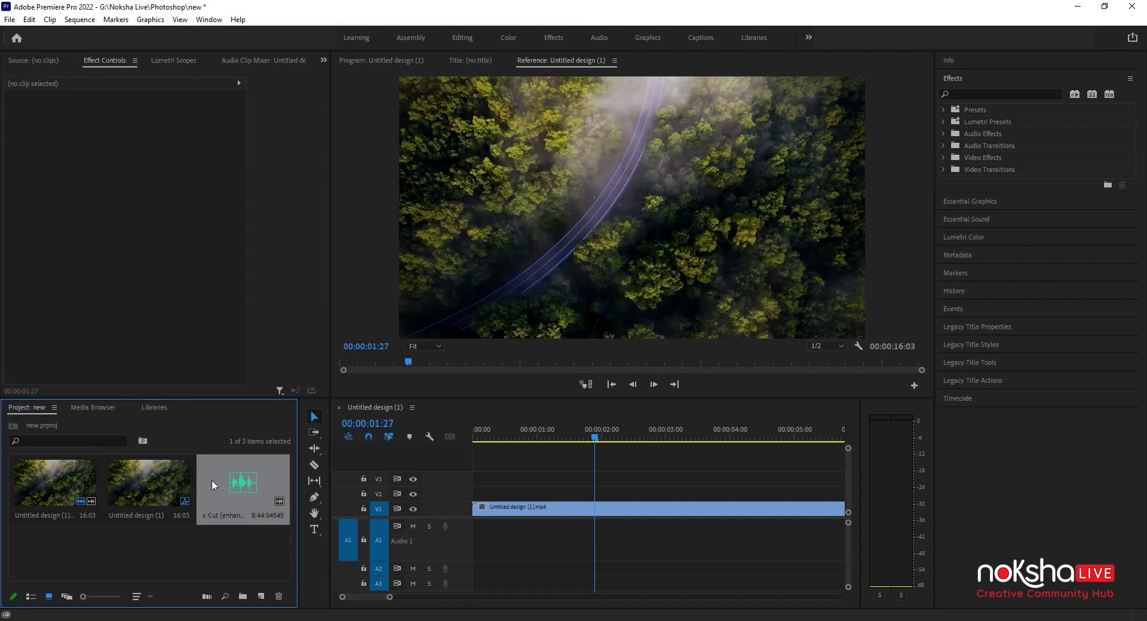
drag(252, 500, 476, 539)
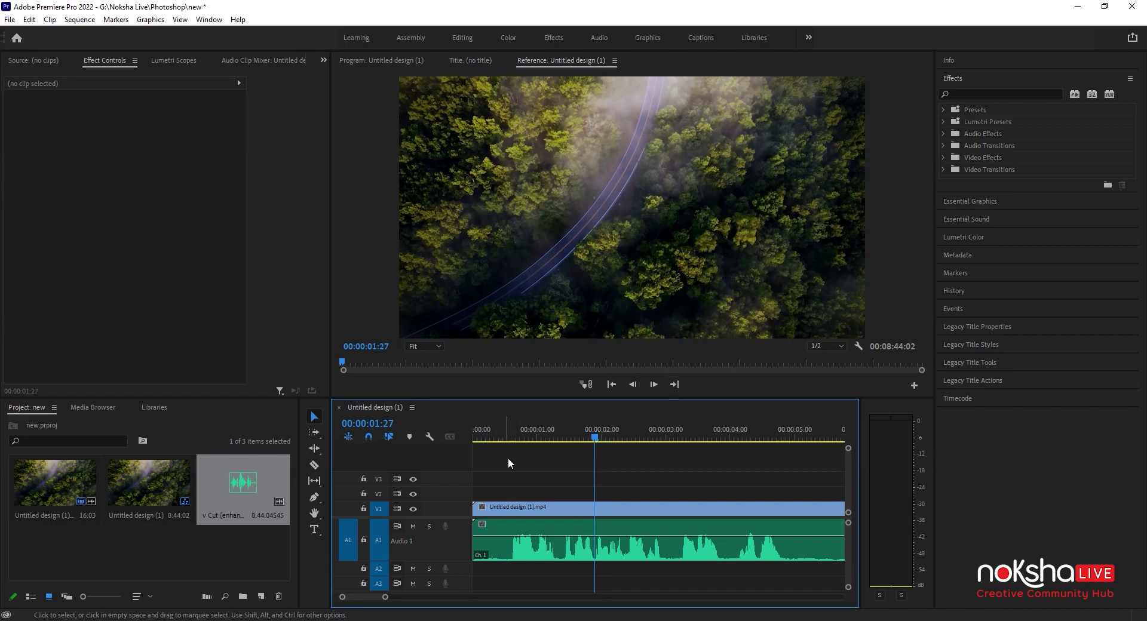
Cut off and delete the silent first 17 frames of the A1 audio, and move the remaining audio to the sequence start.
click(317, 469)
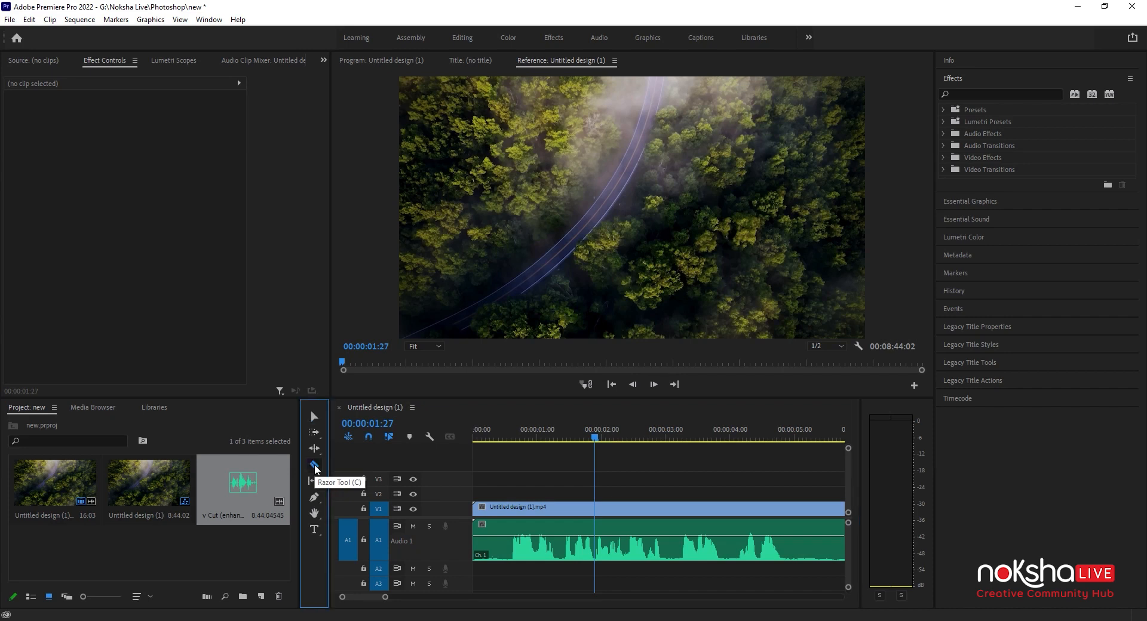
click(511, 557)
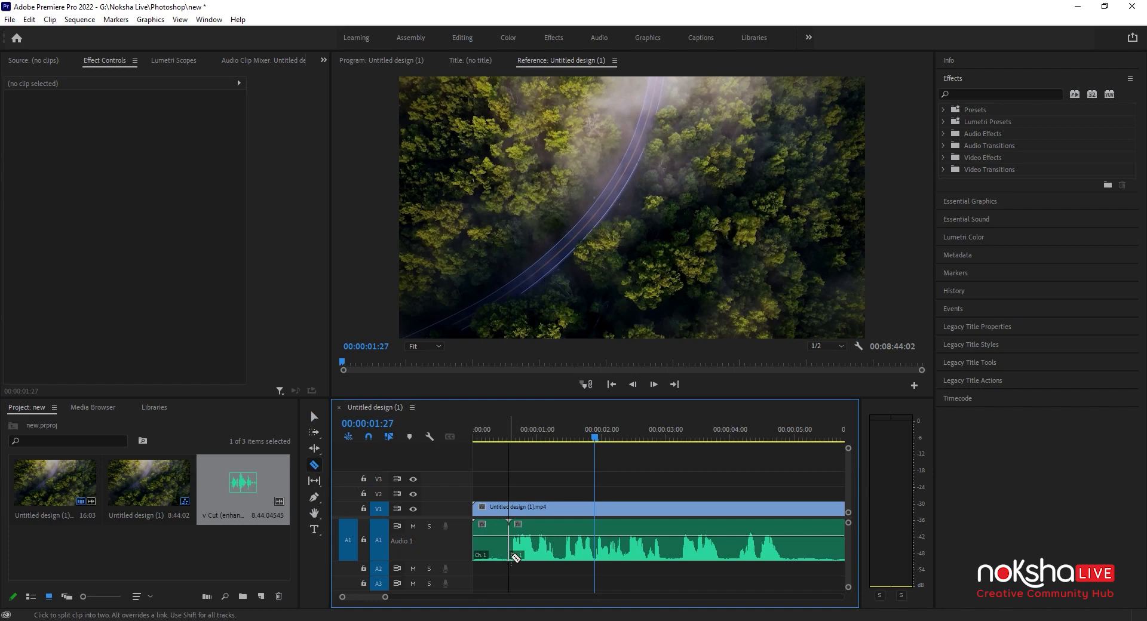
click(314, 417)
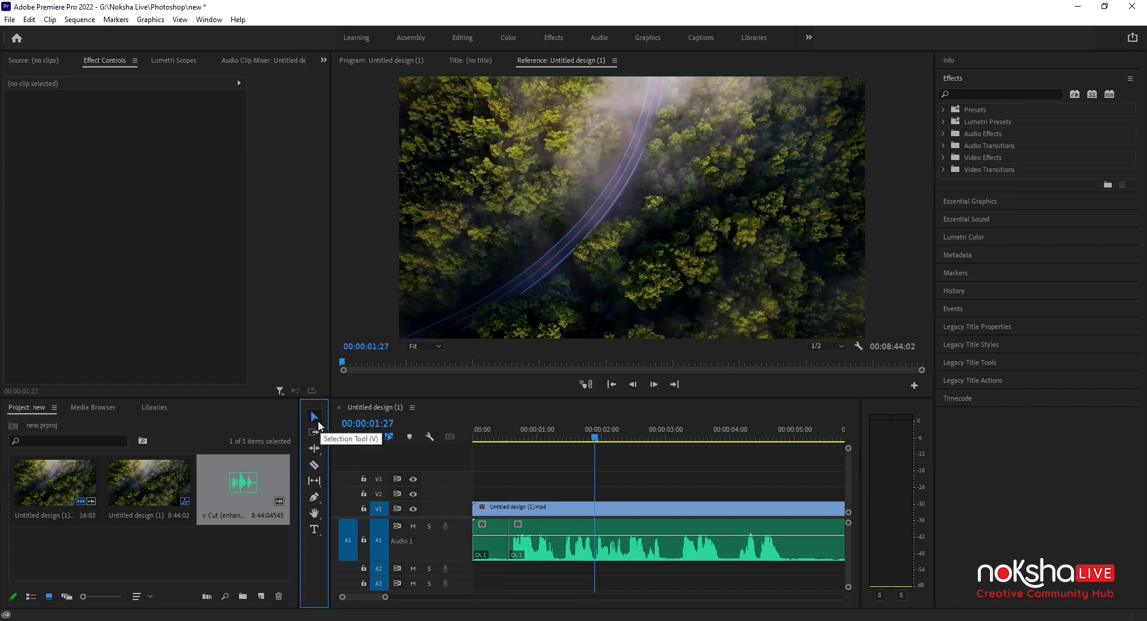
click(500, 550)
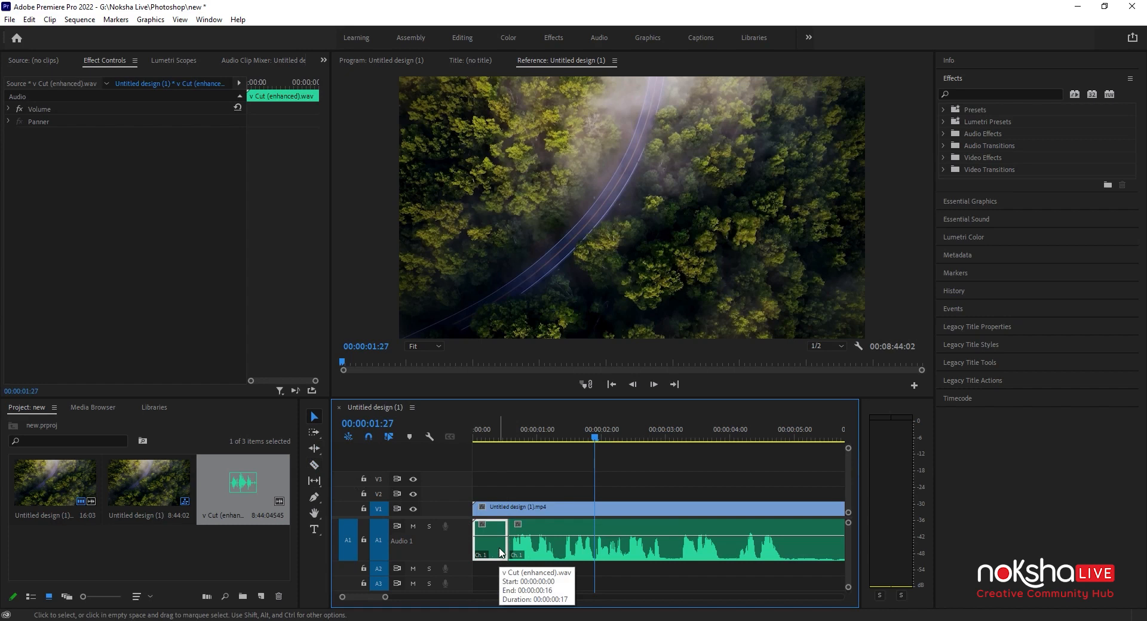
key(Delete)
click(559, 553)
drag(559, 553, 513, 546)
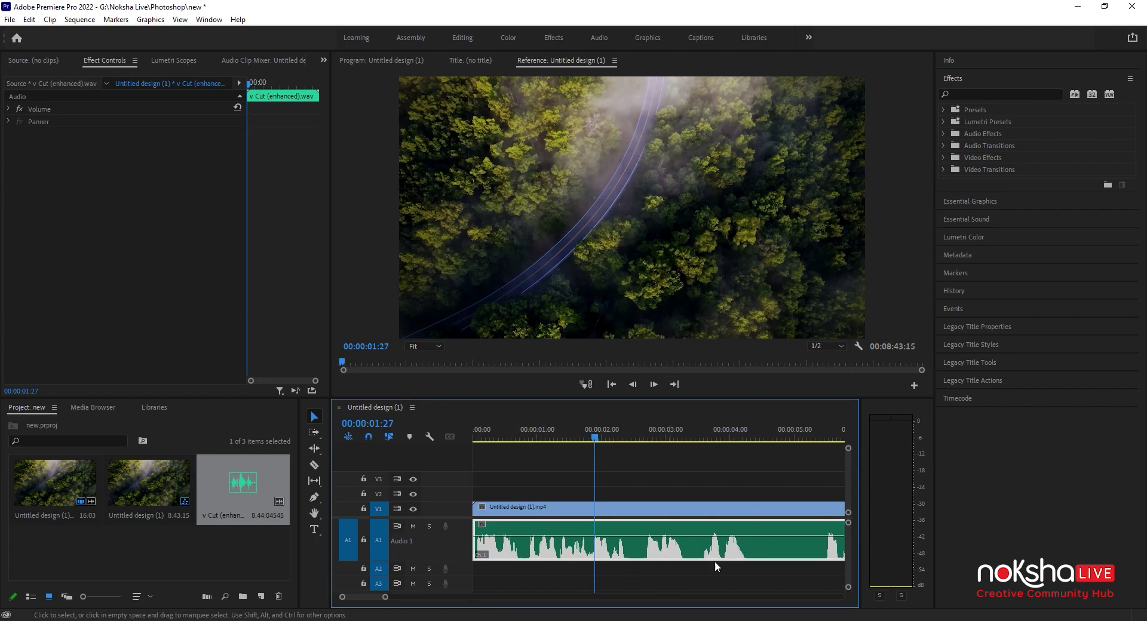
Split the A1 audio around the silent part from about 00:00:04:09, delete that section and ripple delete the gap.
drag(371, 598, 372, 601)
click(314, 465)
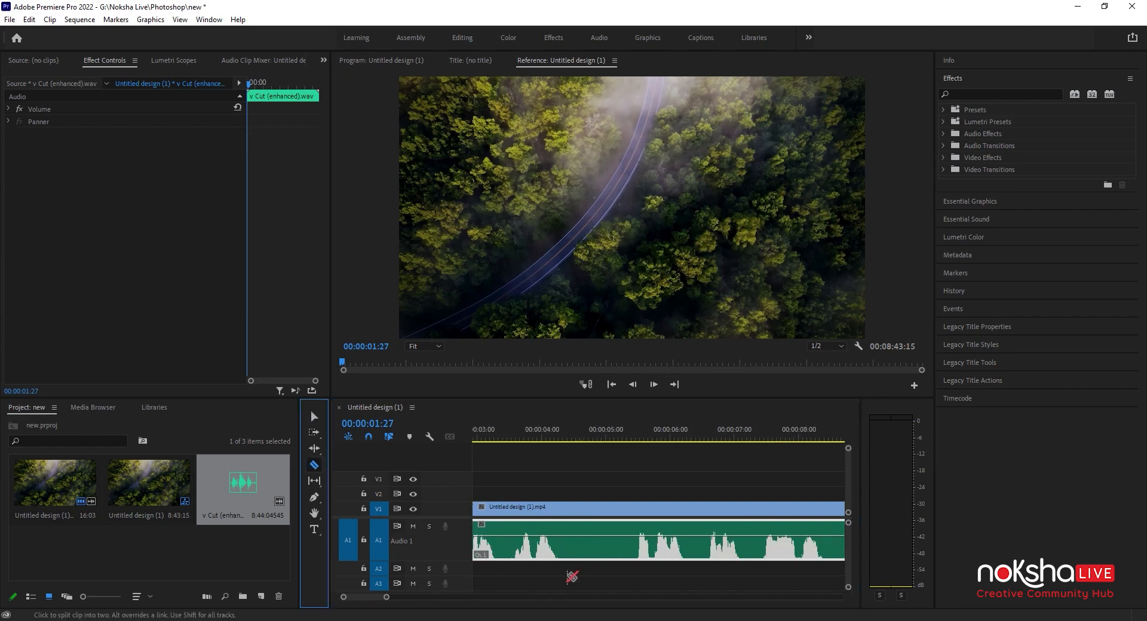
click(559, 544)
click(632, 560)
click(318, 418)
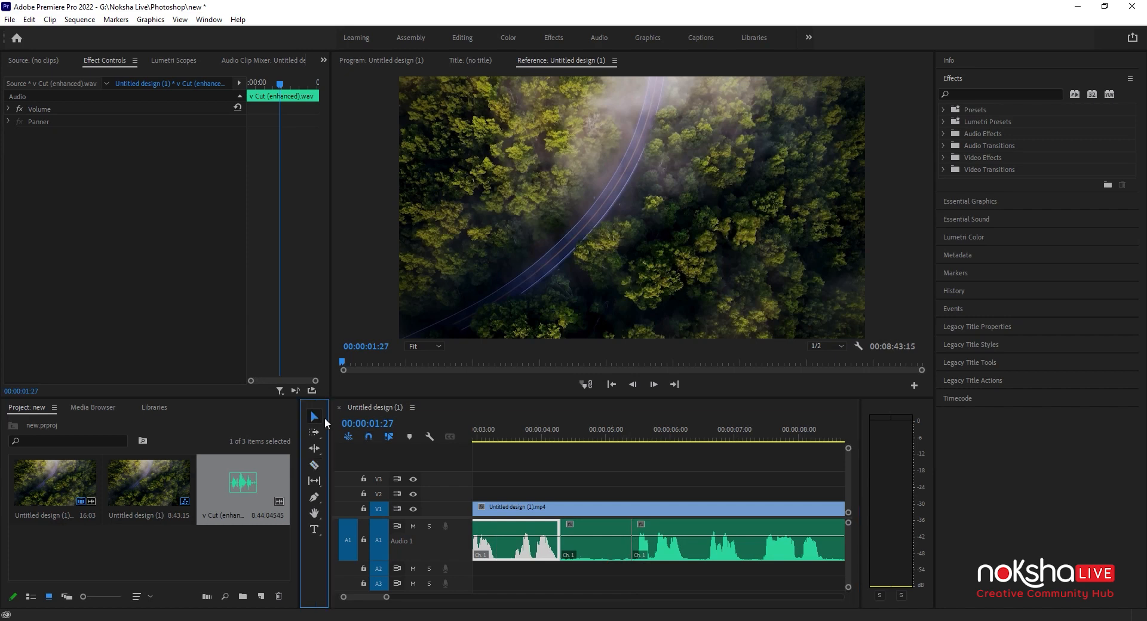
click(600, 550)
key(Delete)
right_click(601, 554)
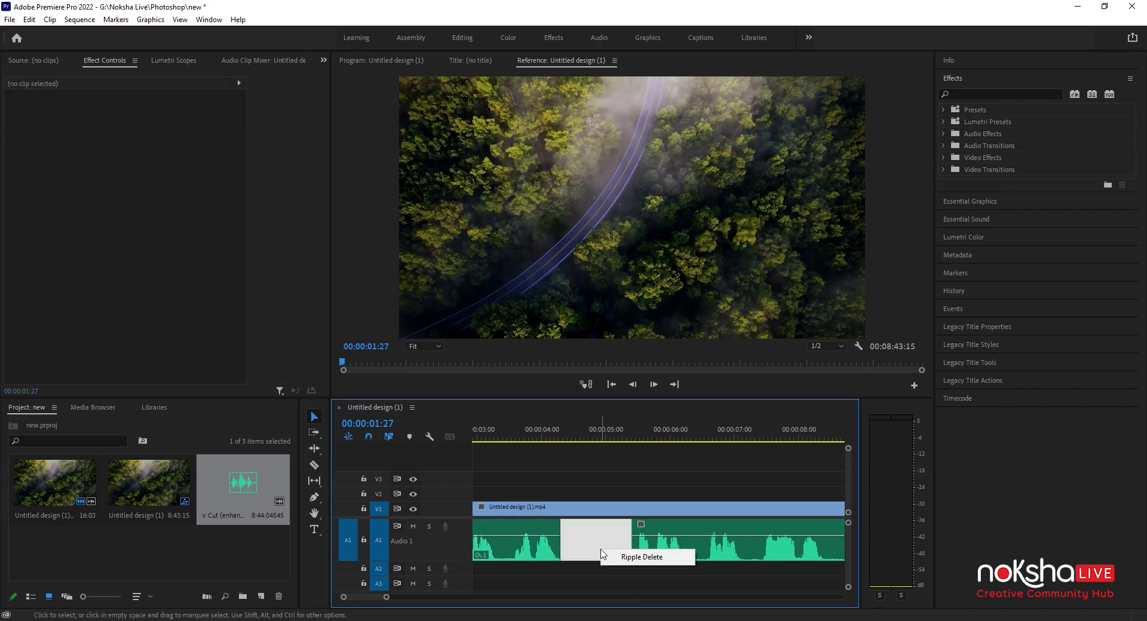
click(648, 562)
Play the sequence from the new audio join to check the cut, then from 00:00:06:12.
click(560, 439)
key(space)
click(696, 439)
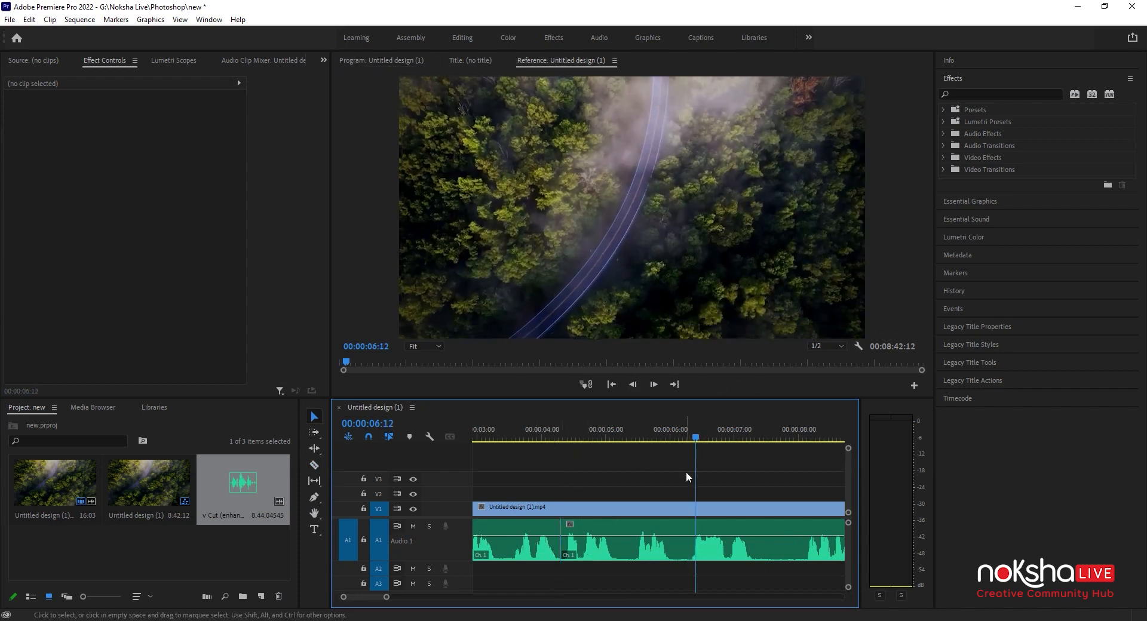
key(space)
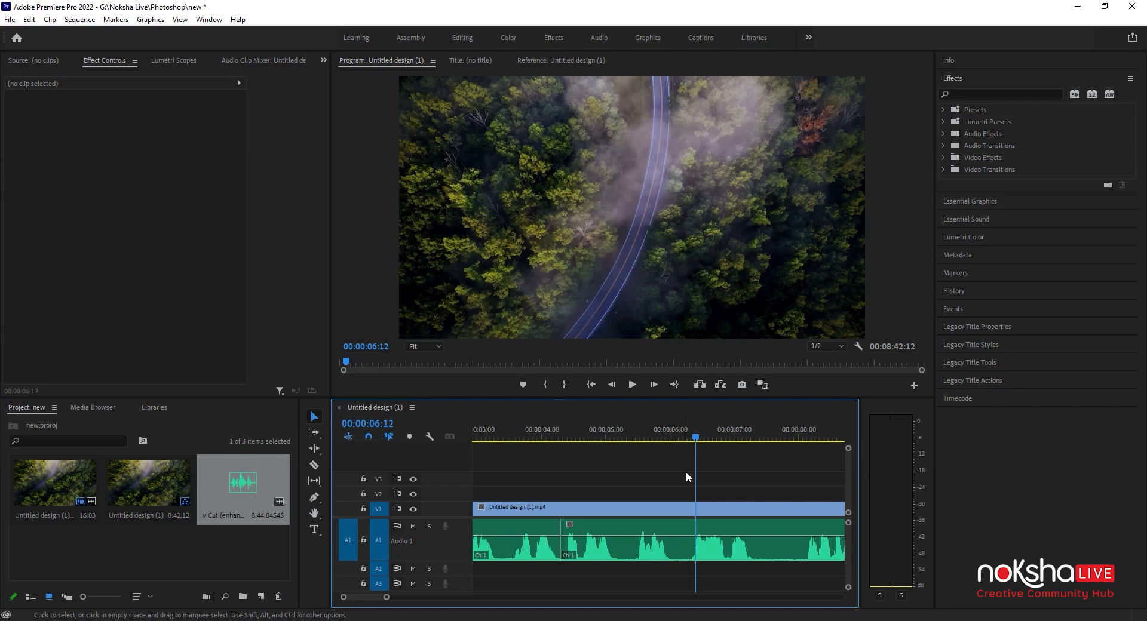
click(583, 508)
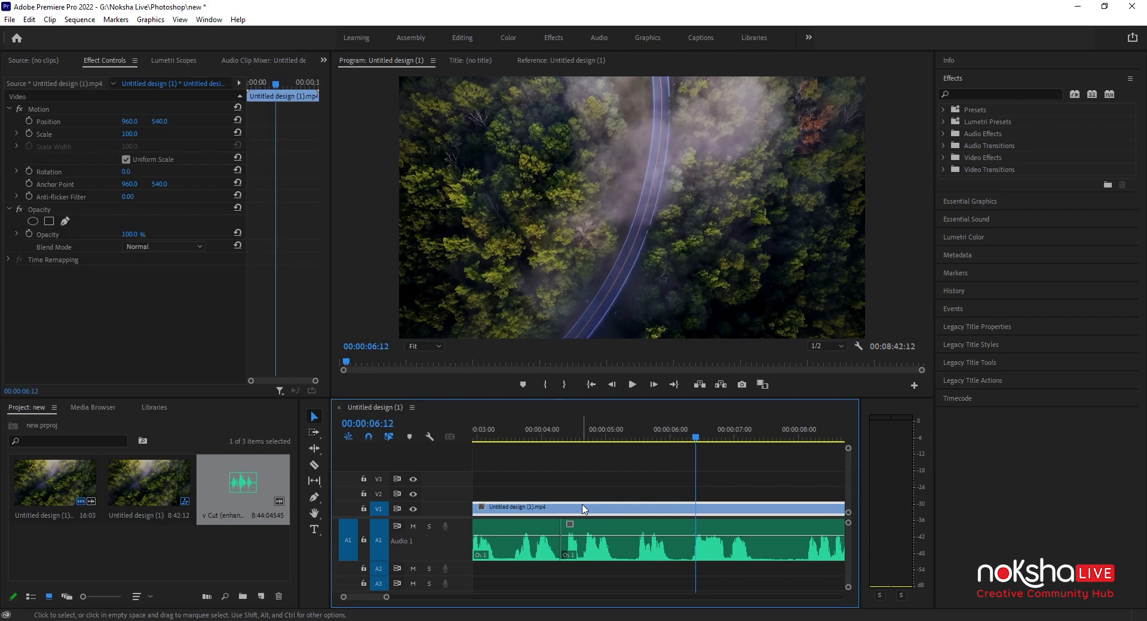
right_click(583, 508)
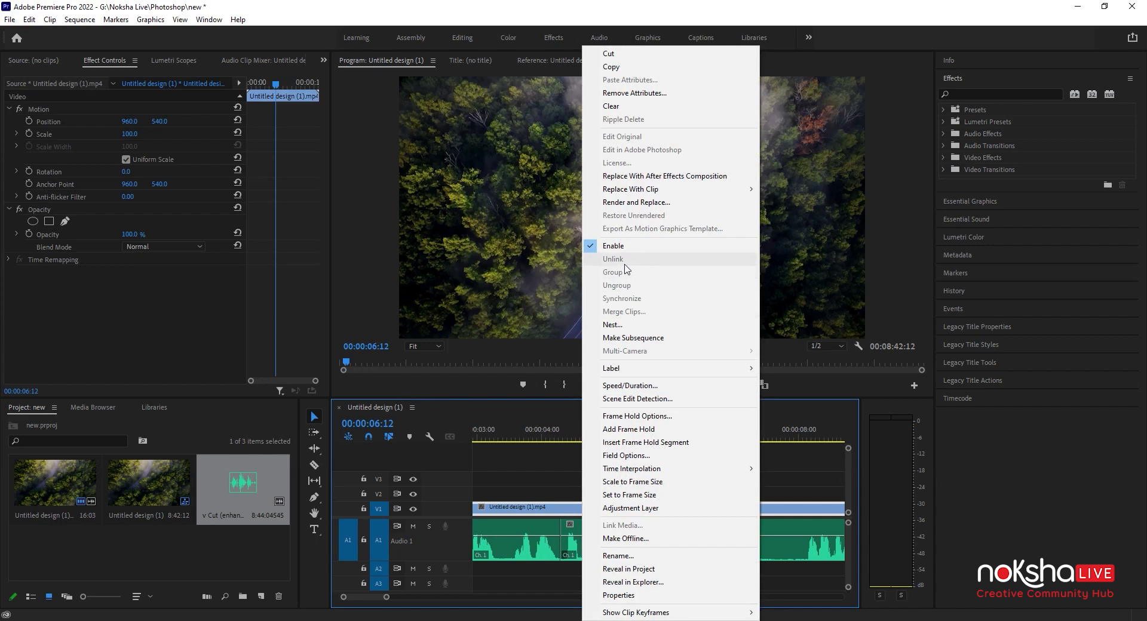
click(546, 485)
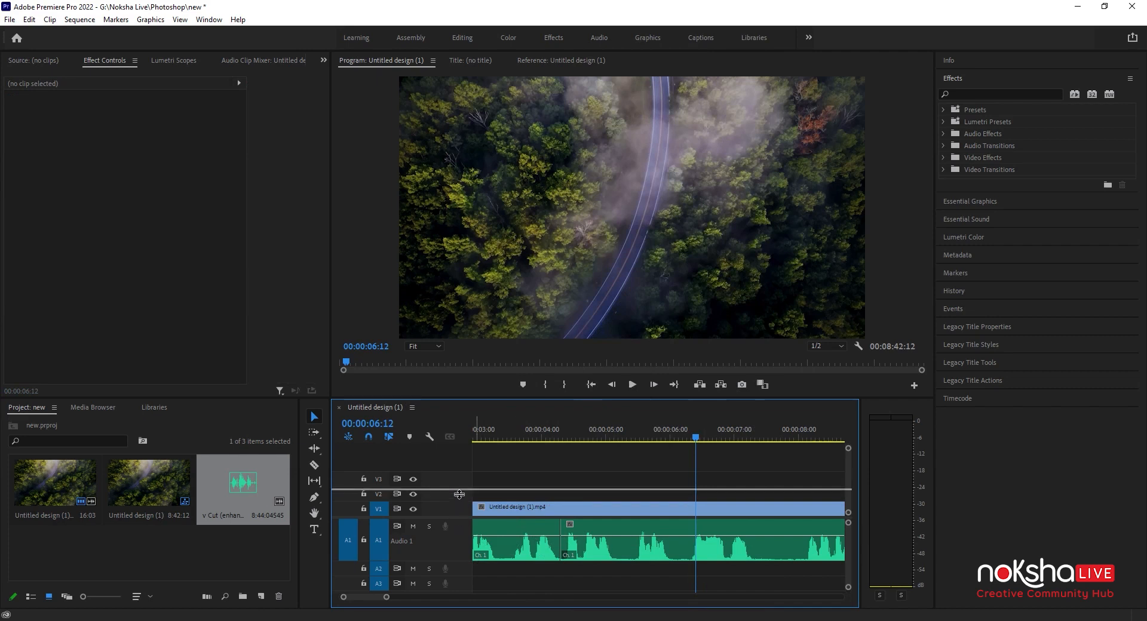
Move the second audio segment to track A2 and shift it about four frames earlier so it overlaps the first segment's end.
drag(458, 523, 459, 494)
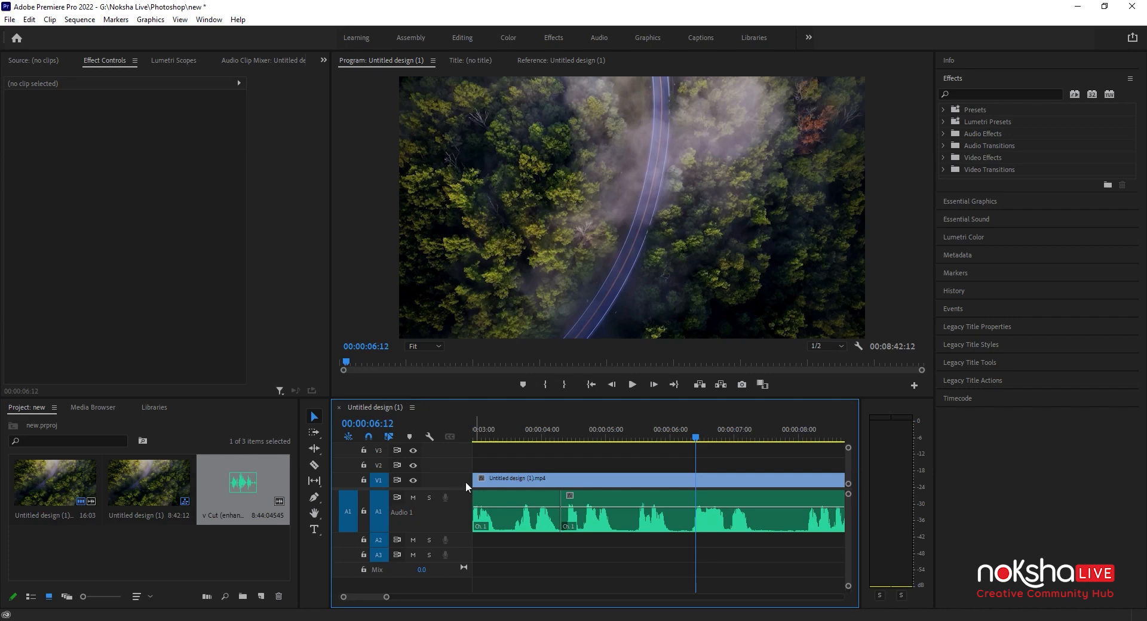
click(618, 523)
mouse_move(619, 525)
mouse_down()
mouse_move(620, 551)
mouse_move(611, 542)
mouse_up()
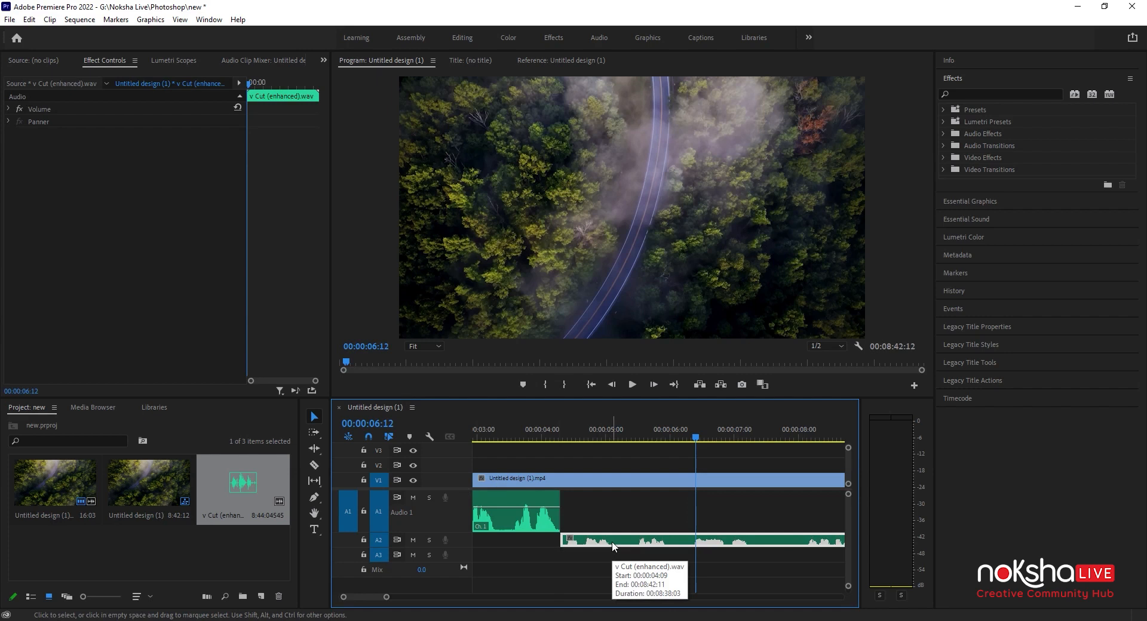
drag(610, 542, 596, 546)
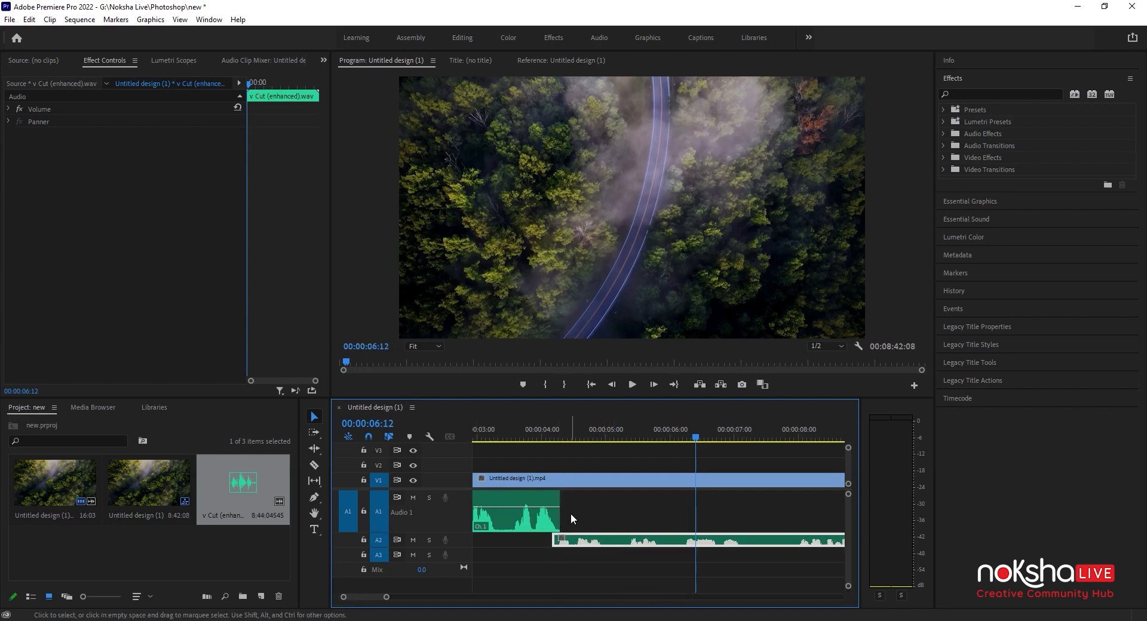